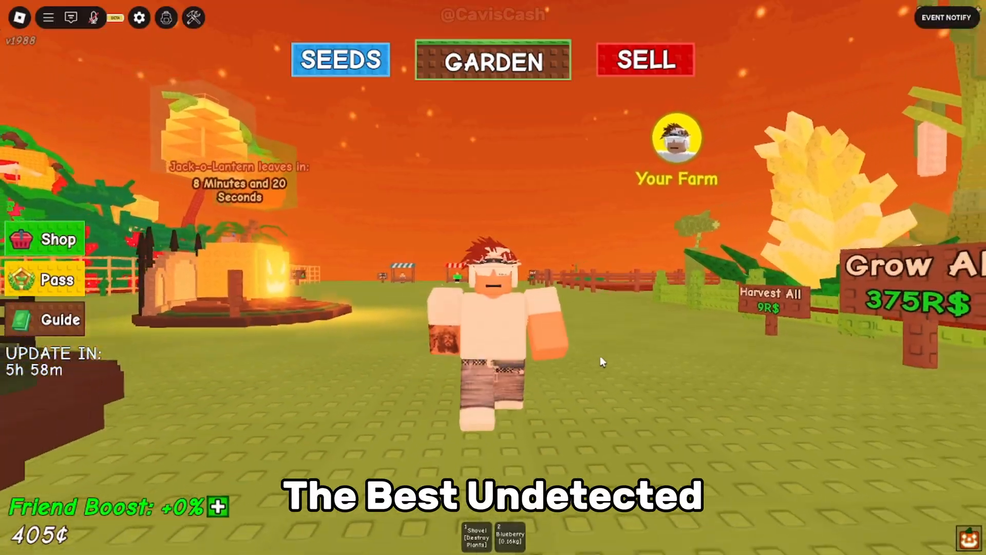
# Walk the avatar back and forth across the Grow a Garden world with W and S.
pyautogui.press('s')
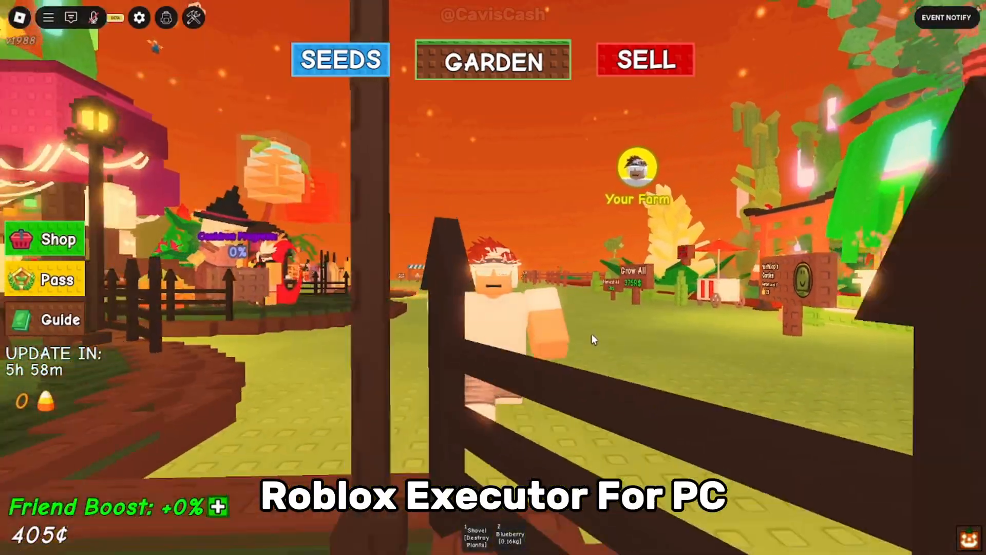
pyautogui.press('w')
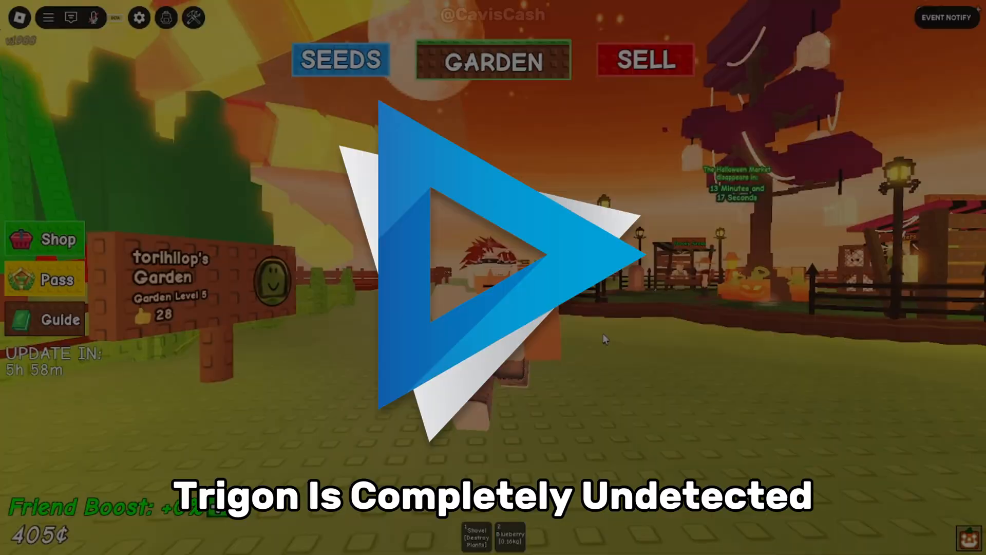
pyautogui.press('s')
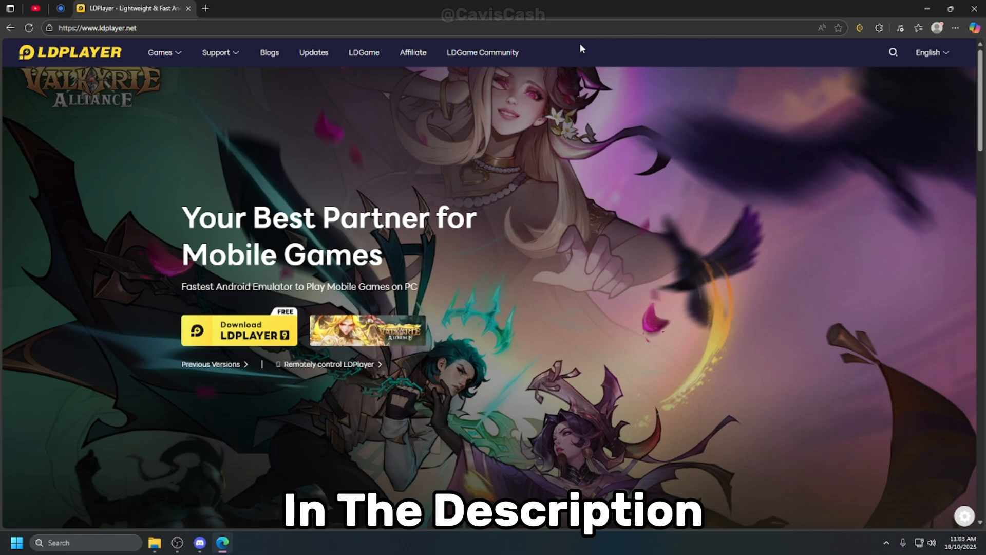
pyautogui.moveTo(981, 72); pyautogui.dragTo(979, 89)
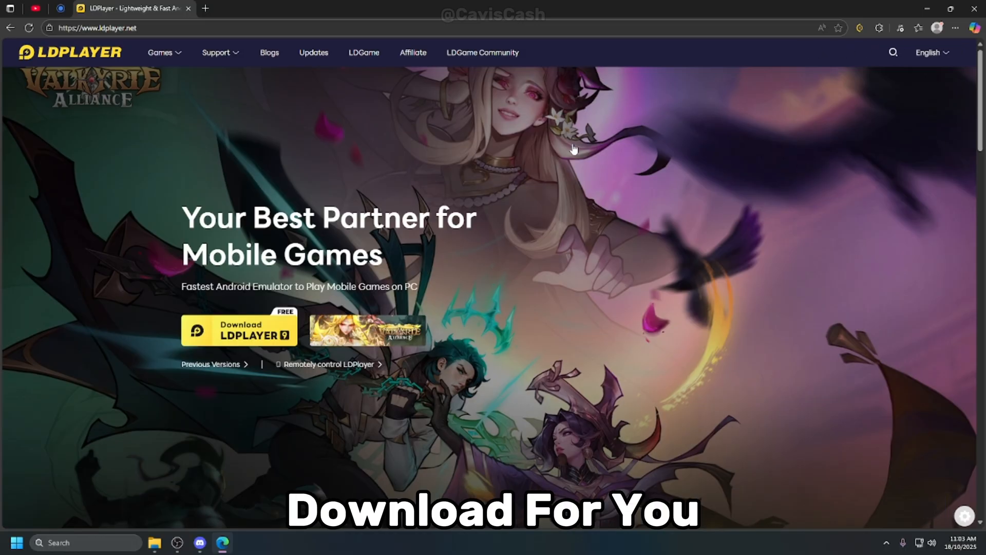
# Start downloading the LDPlayer 9 installer from the yellow Download button.
pyautogui.click(235, 331)
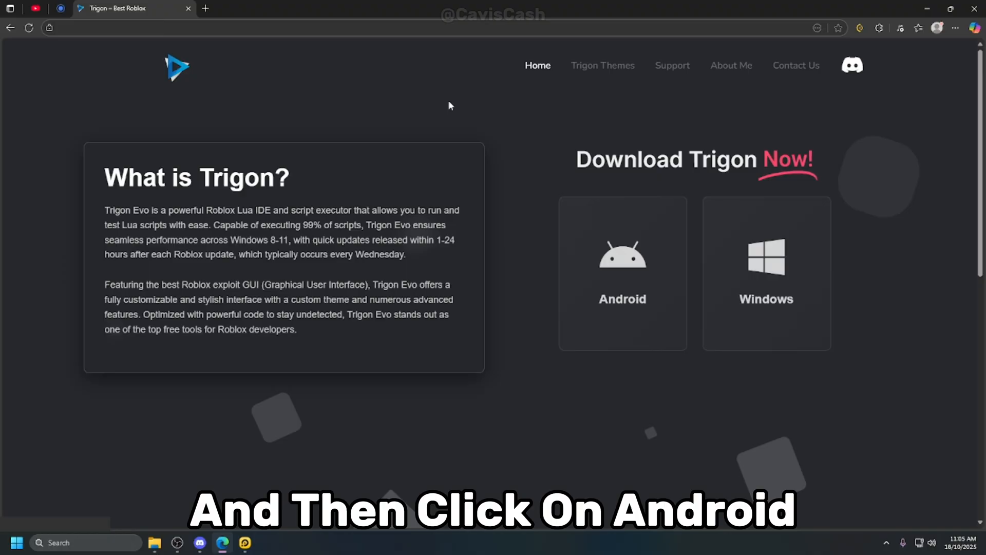
# Download the Android Trigon 2.693.960 APK through the direct MediaFire link.
pyautogui.click(614, 272)
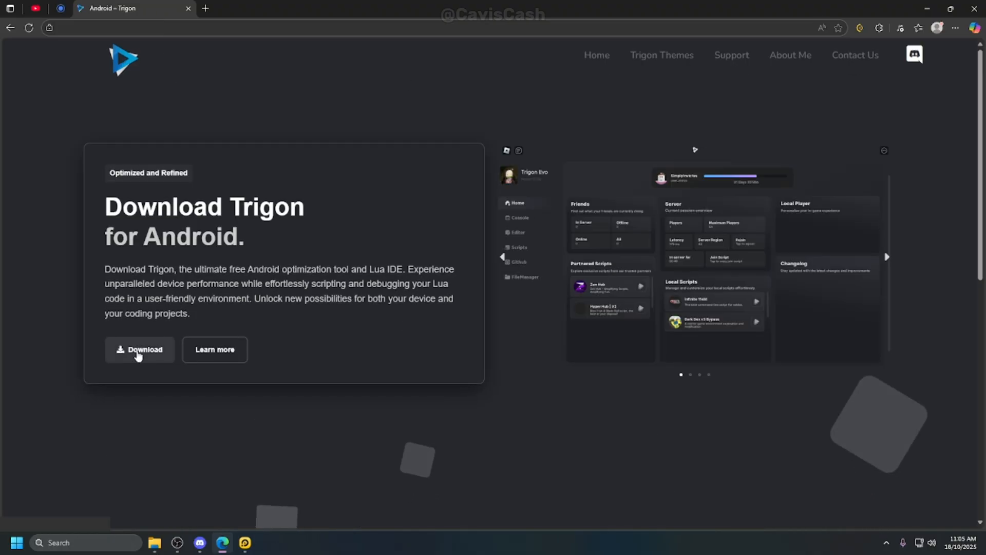
pyautogui.click(139, 349)
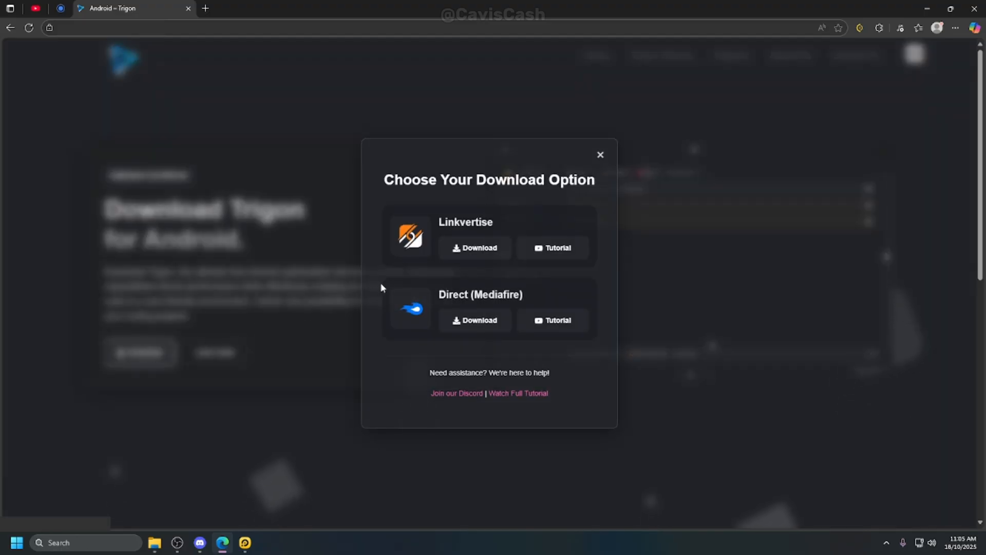
pyautogui.click(478, 322)
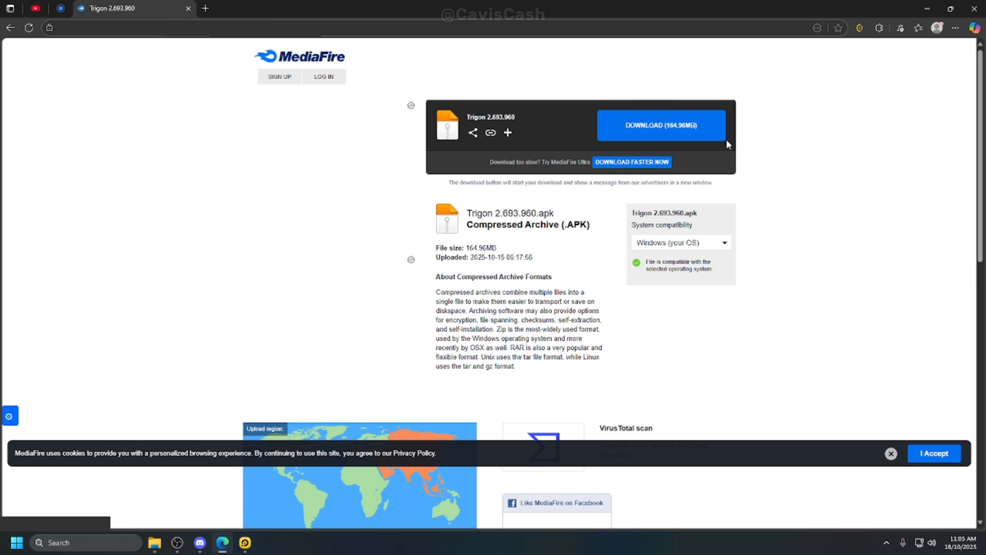
pyautogui.click(669, 124)
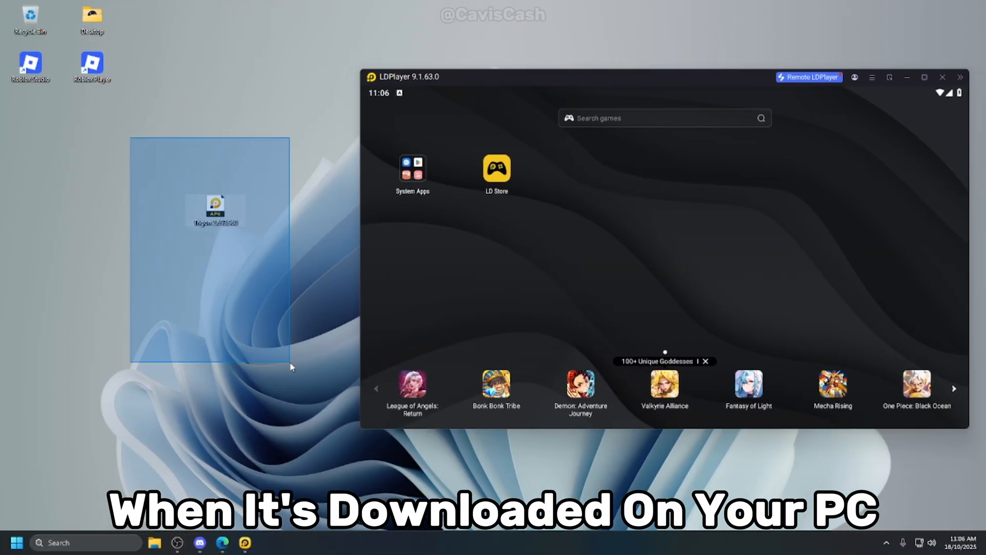
# Drag the Trigon APK from the desktop into LDPlayer to install it, then shift the window left.
pyautogui.moveTo(289, 370); pyautogui.dragTo(131, 139)
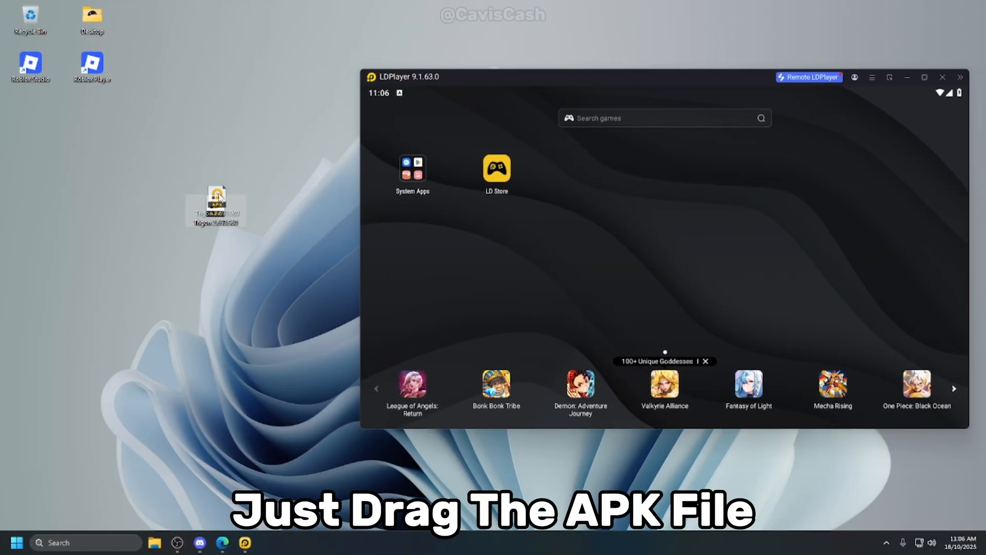
pyautogui.moveTo(197, 180)
pyautogui.mouseDown()
pyautogui.moveTo(233, 171)
pyautogui.moveTo(627, 252)
pyautogui.mouseUp()
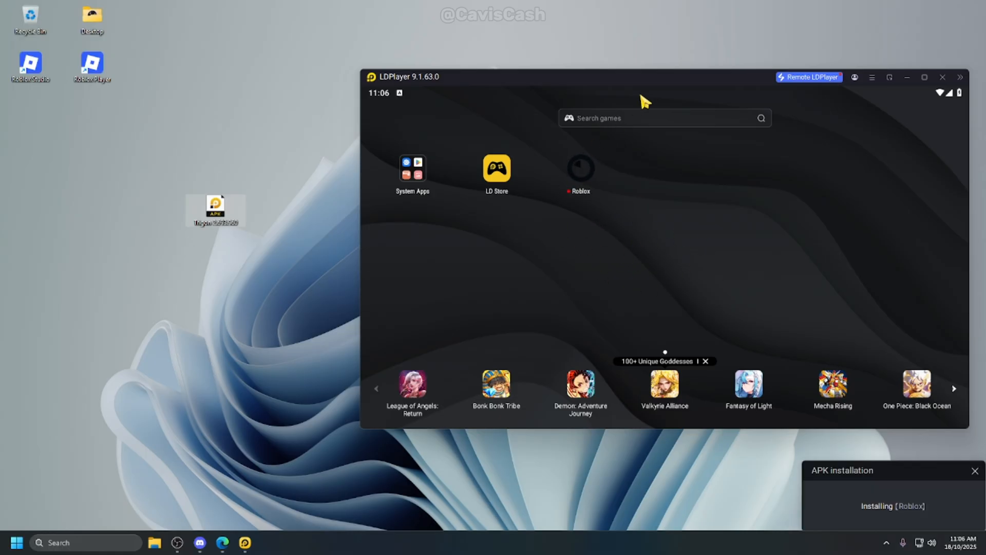
pyautogui.moveTo(664, 78); pyautogui.dragTo(469, 80)
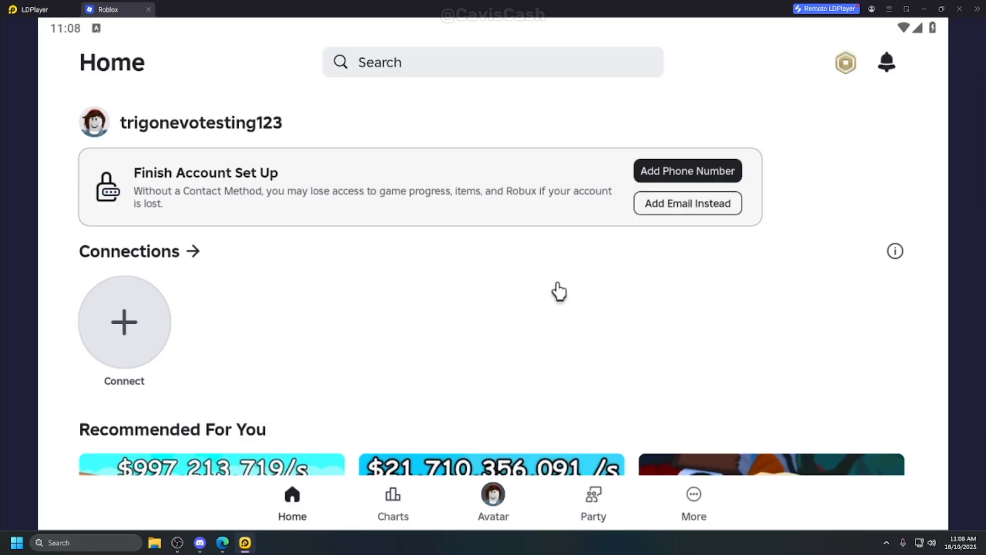
pyautogui.scroll(-5, 602, 301)
pyautogui.scroll(-5, 638, 220)
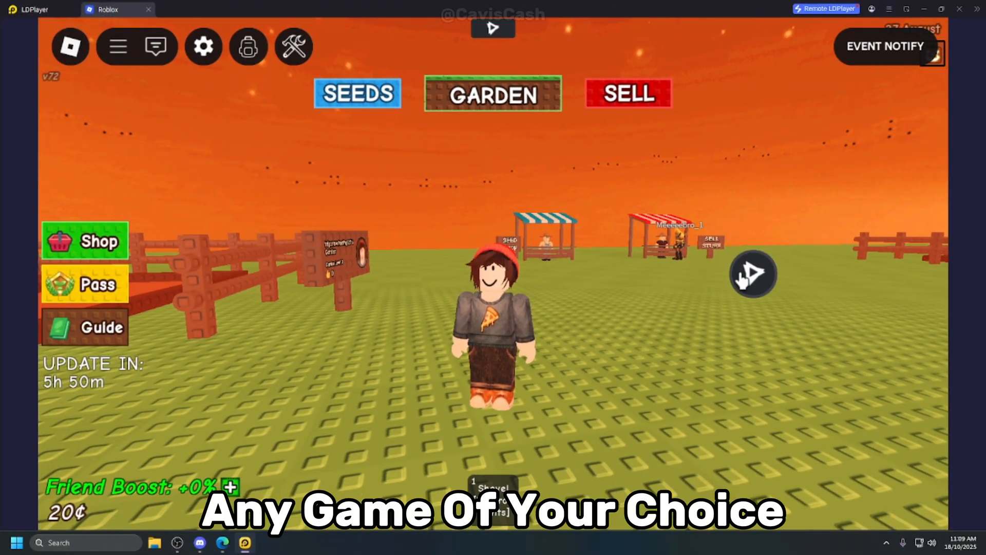
# Bring up the Trigon Evo executor over the running Grow a Garden session.
pyautogui.click(751, 275)
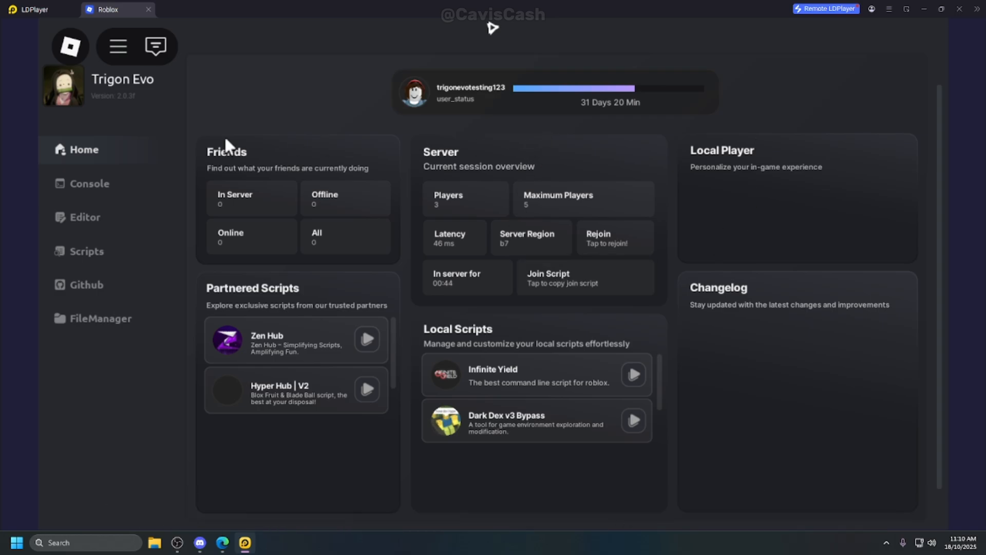
# View the console, then add new editor script tabs up to Script7.
pyautogui.click(101, 190)
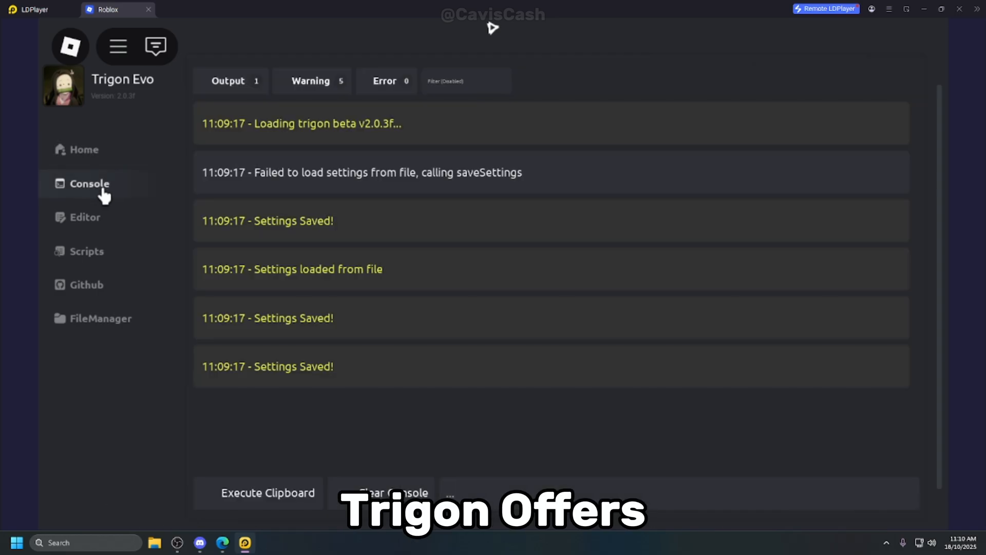
pyautogui.click(85, 217)
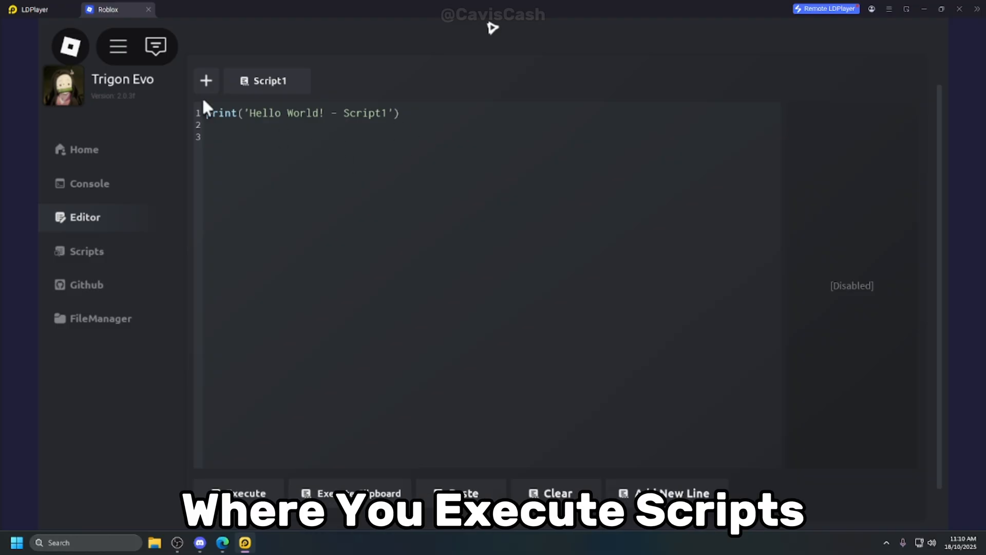
pyautogui.click(206, 80)
pyautogui.click(206, 80)
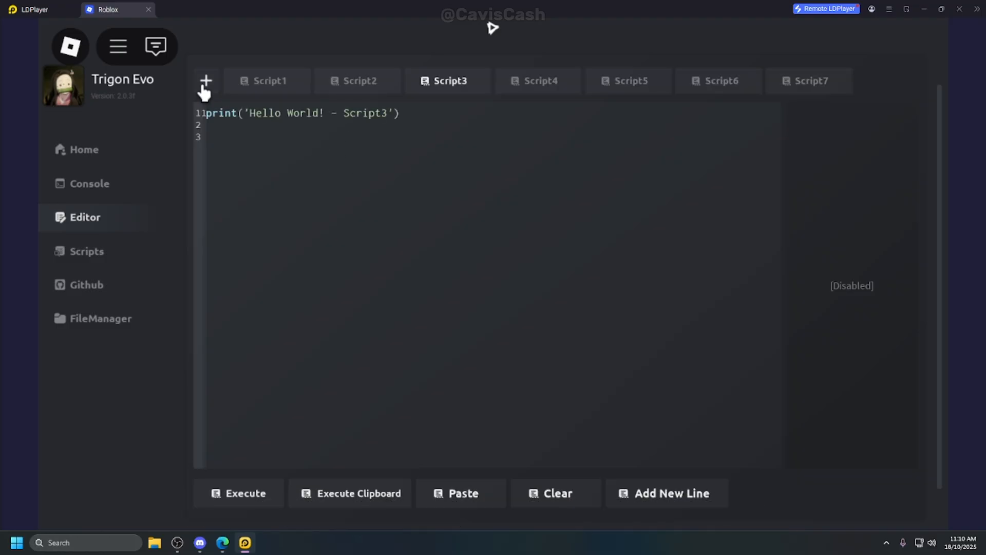
pyautogui.click(89, 183)
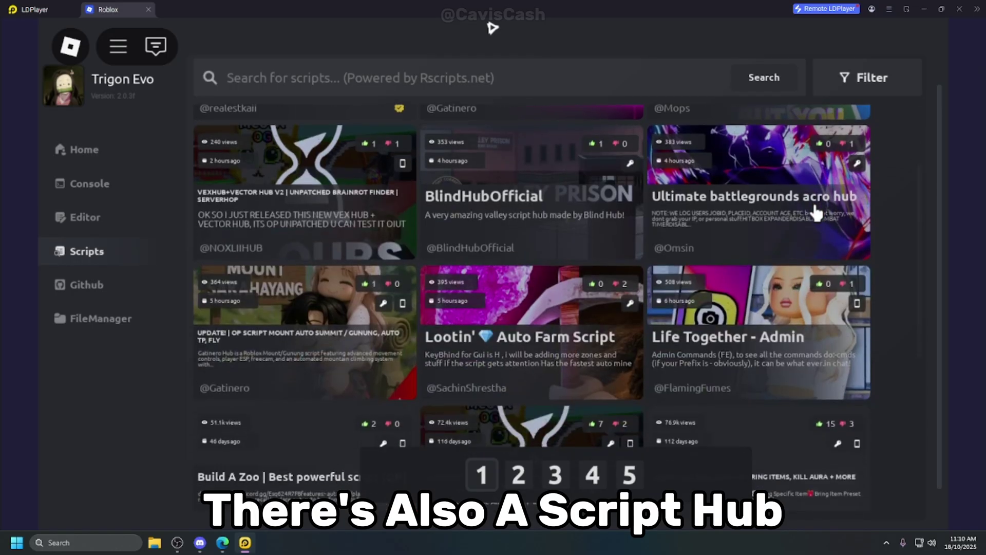
pyautogui.scroll(-3, 814, 215)
pyautogui.scroll(-3, 811, 224)
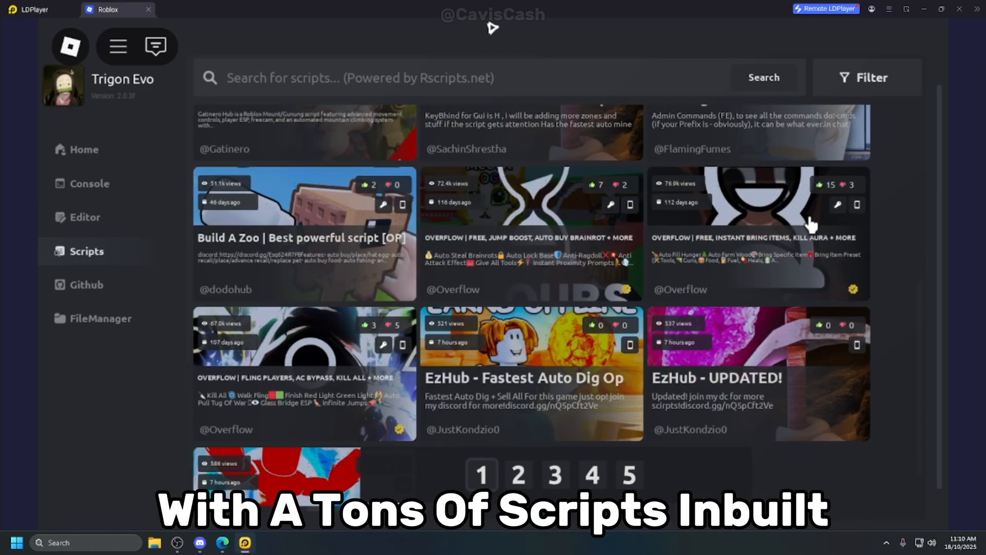
pyautogui.scroll(-2, 811, 224)
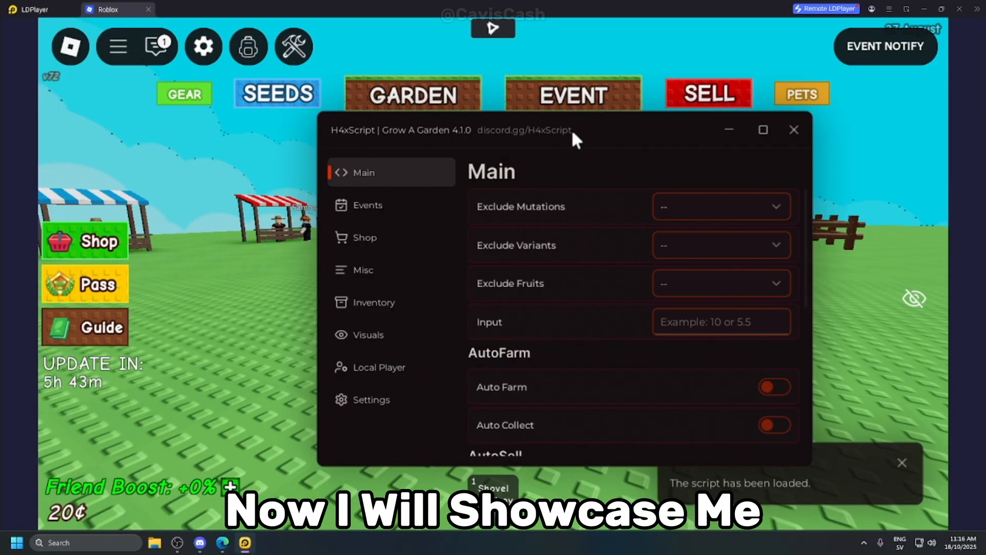
# Shift the H4xScript window left and switch on Auto Collect and Auto Sell.
pyautogui.moveTo(571, 129); pyautogui.dragTo(535, 137)
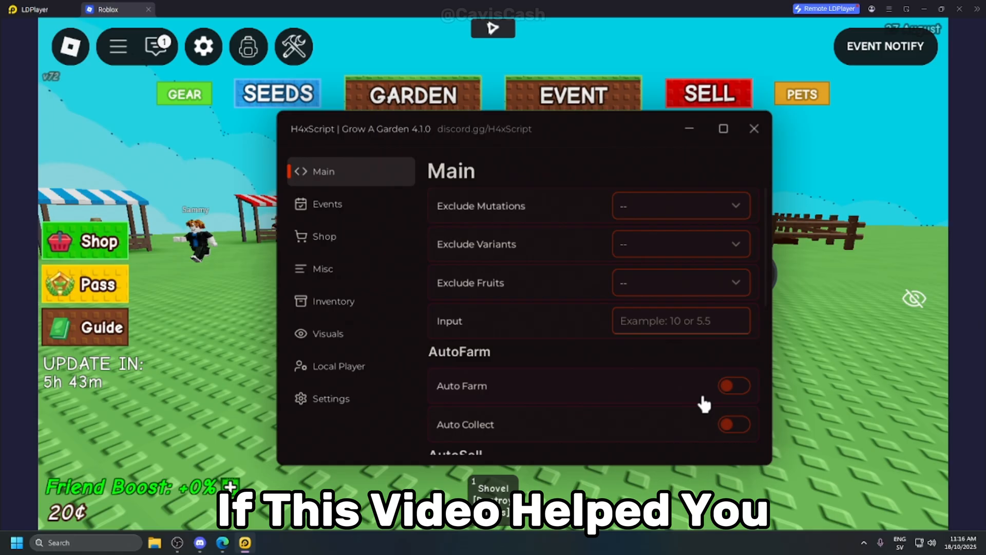
pyautogui.click(728, 424)
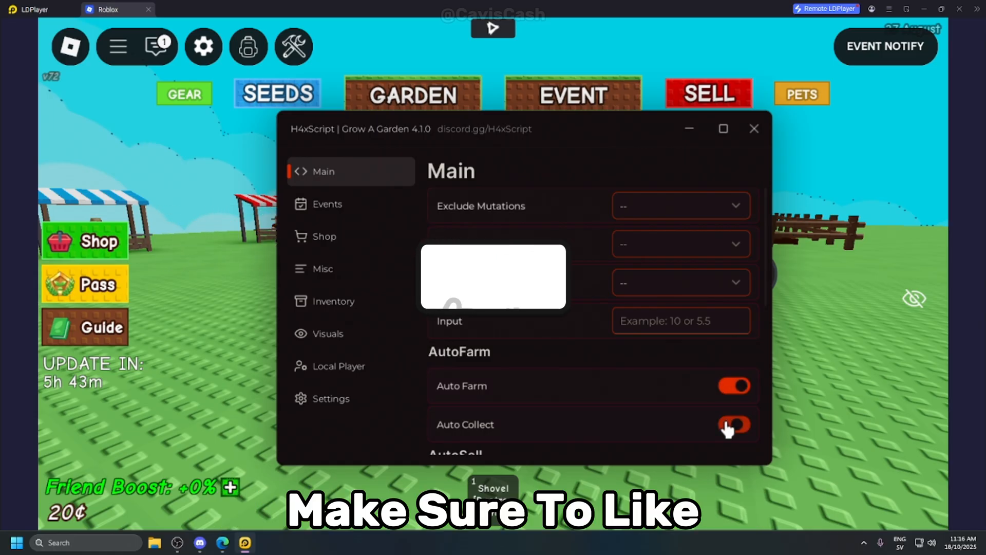
pyautogui.scroll(-2, 681, 407)
pyautogui.scroll(-1, 683, 408)
pyautogui.click(729, 370)
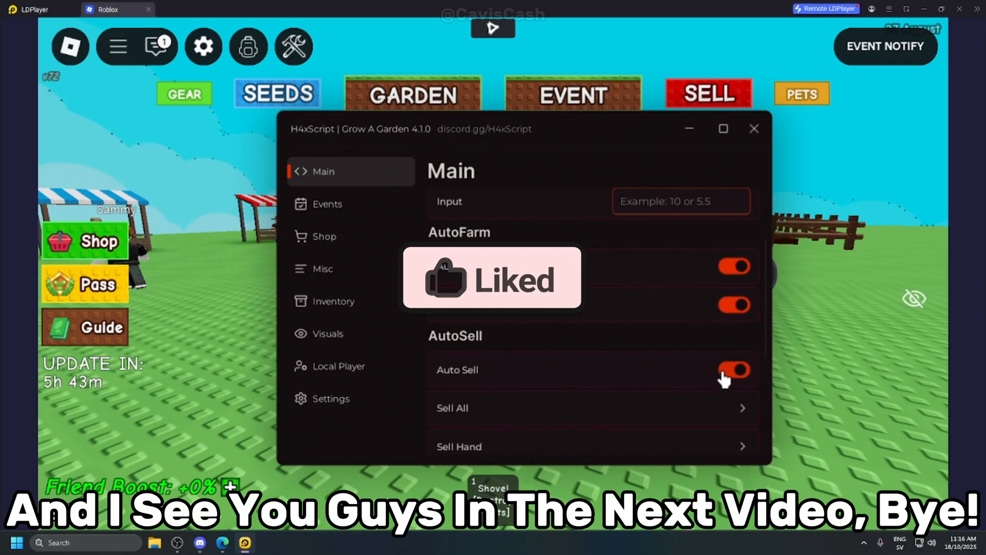